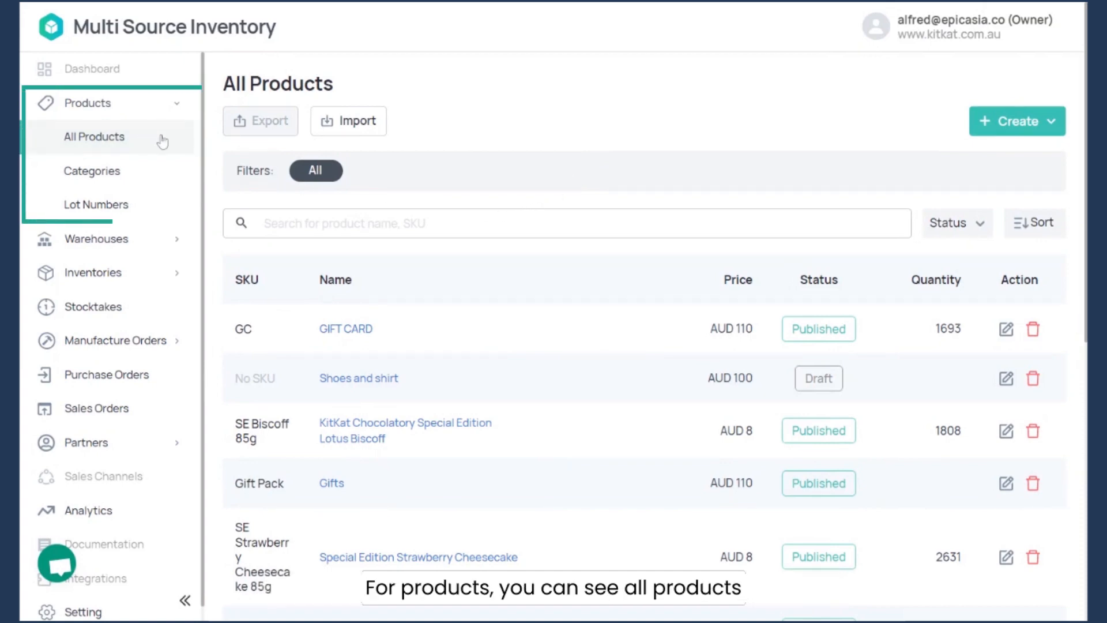
Step: Look at the product creation options and the Import product by CSV dialog, leaving without importing anything
left_click(1053, 122)
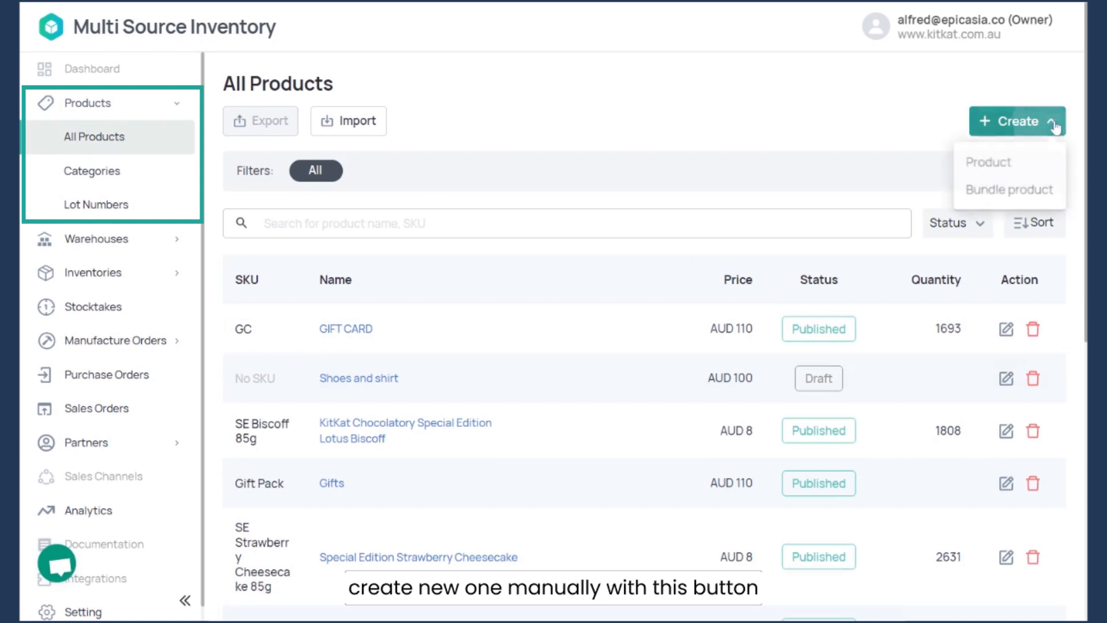
left_click(359, 136)
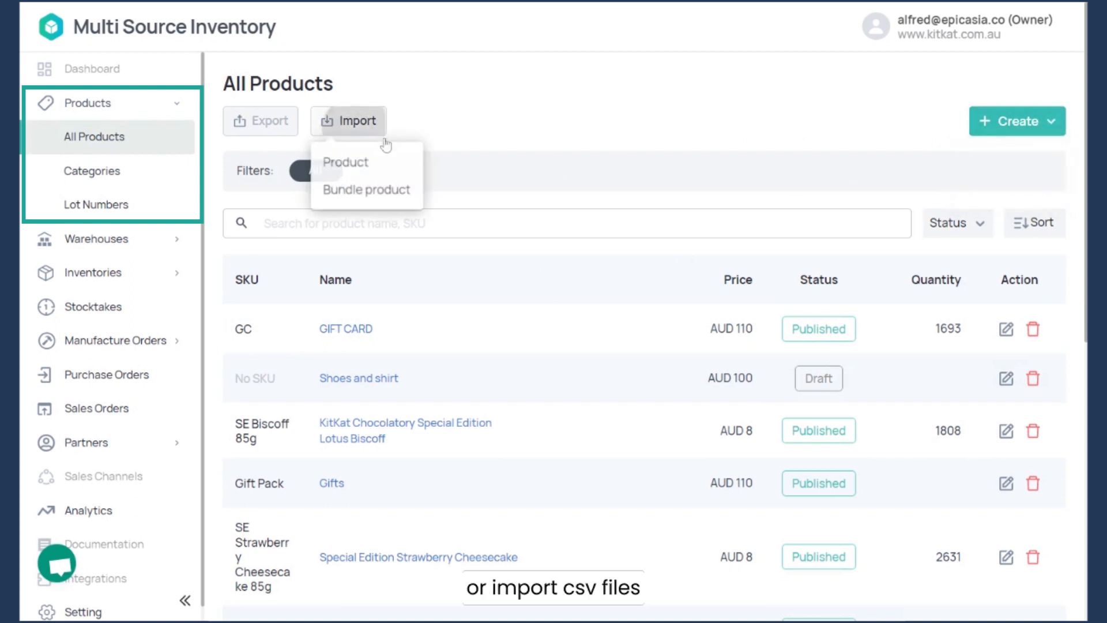
left_click(362, 166)
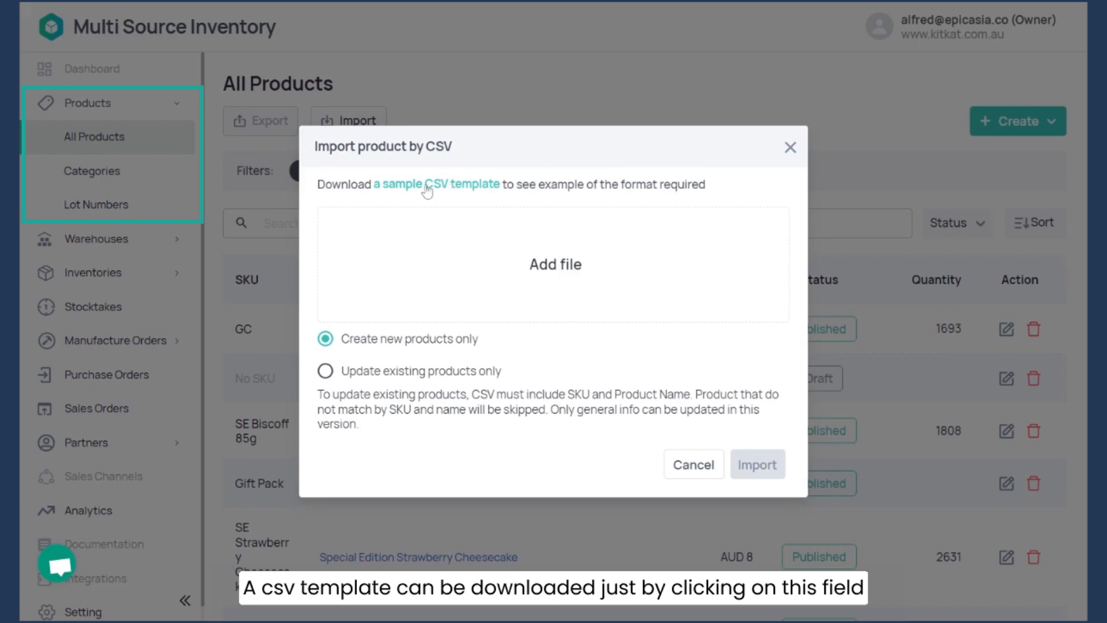
left_click(694, 465)
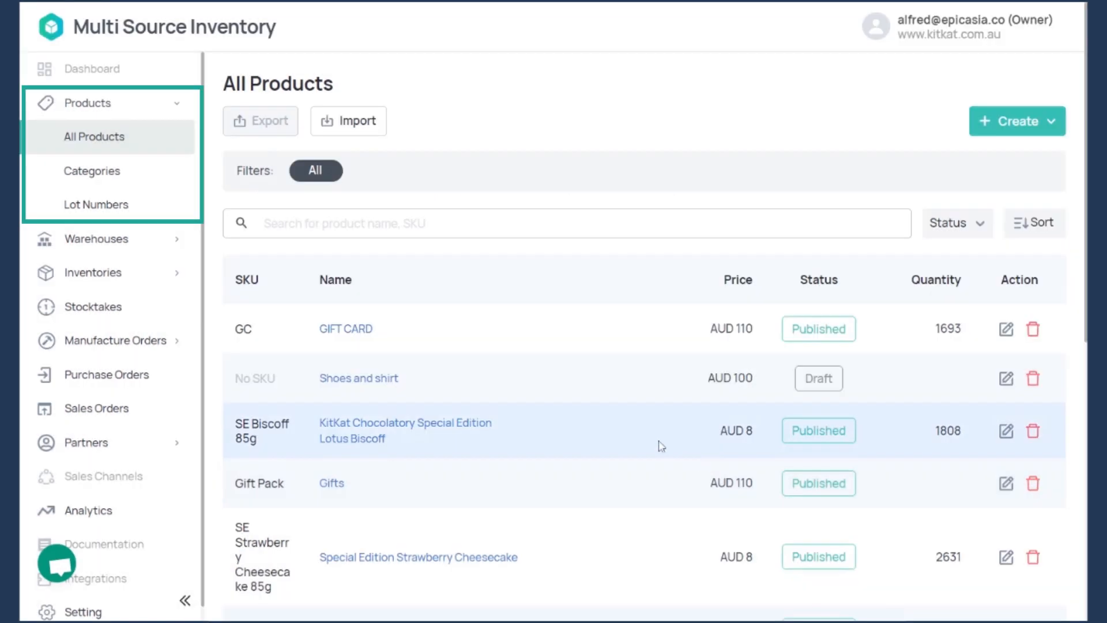
Step: Open the product categories list and view the blank new-category form, leaving it without saving
left_click(130, 176)
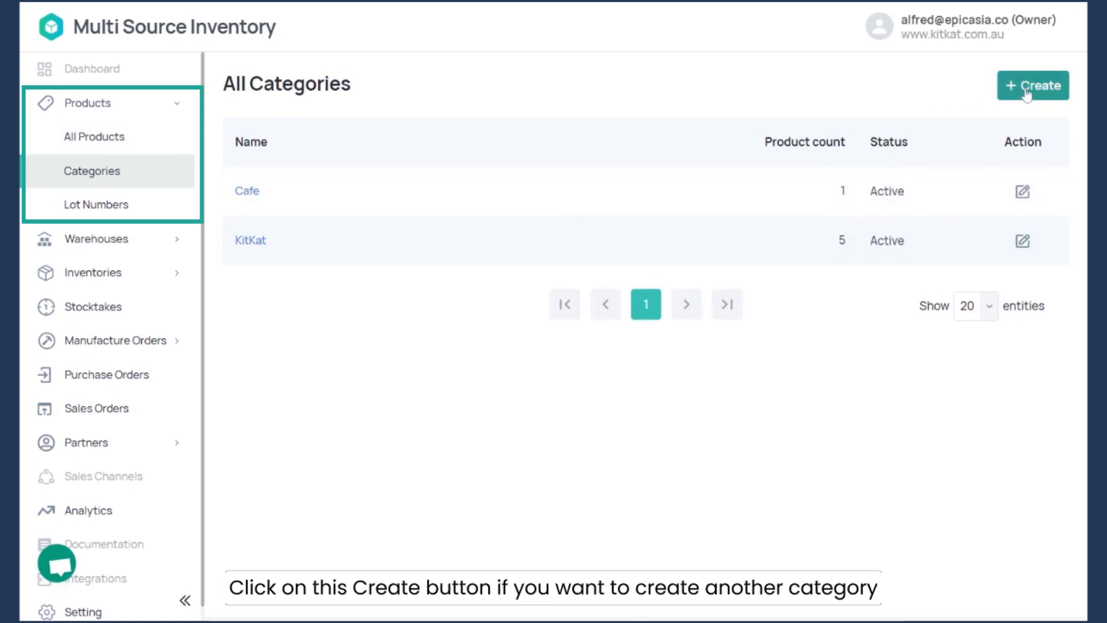
left_click(1026, 93)
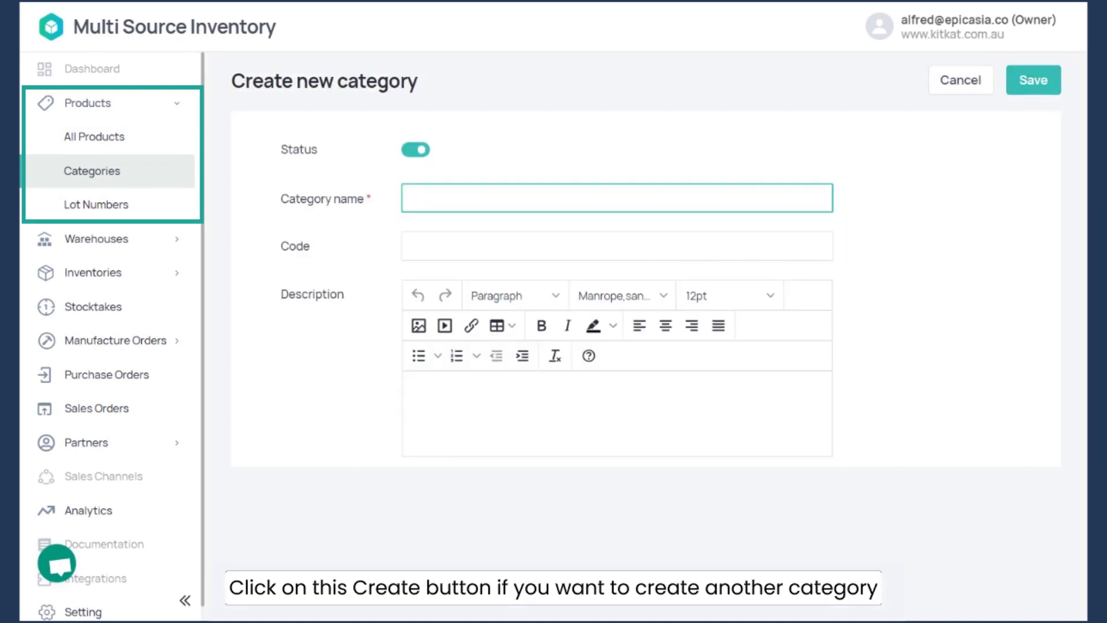
left_click(951, 83)
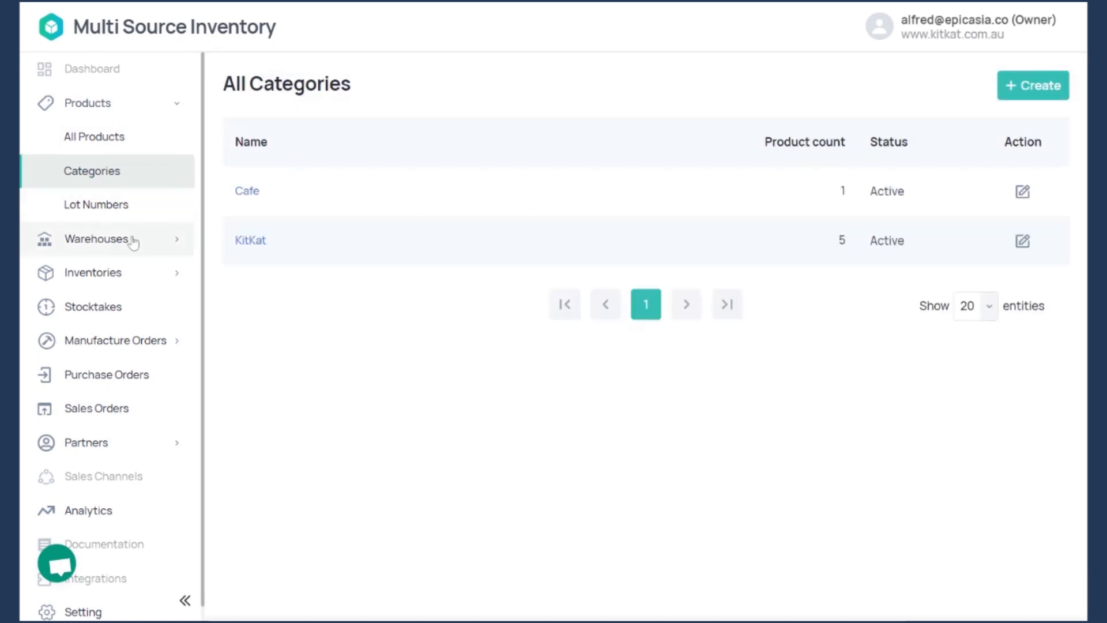
Step: View the list of all warehouses and the Stock Mapping page
left_click(112, 239)
left_click(97, 274)
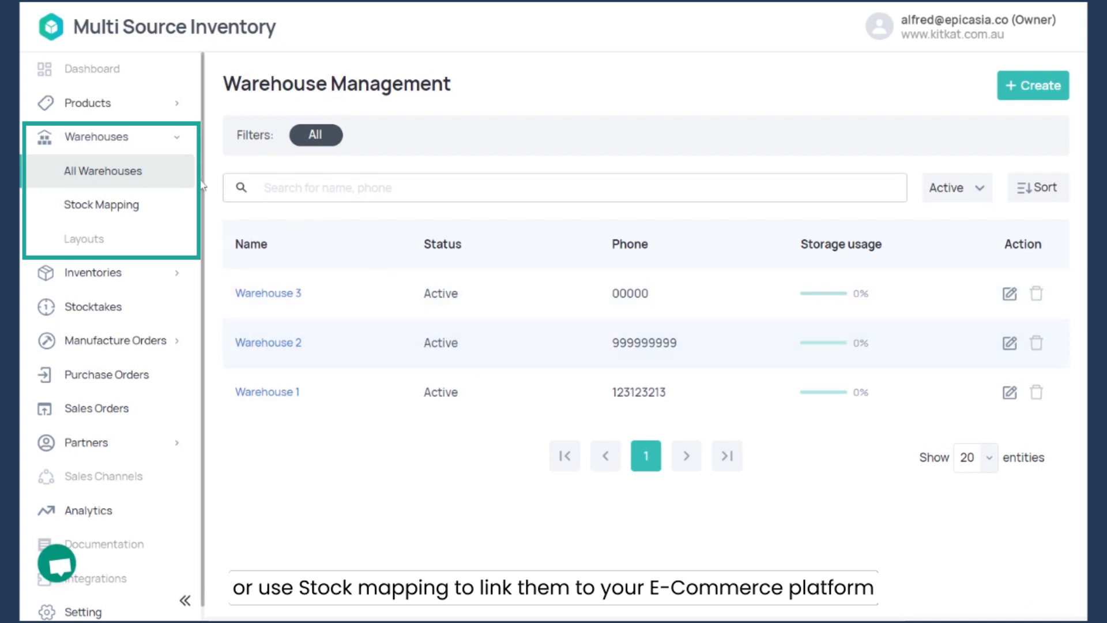
left_click(101, 205)
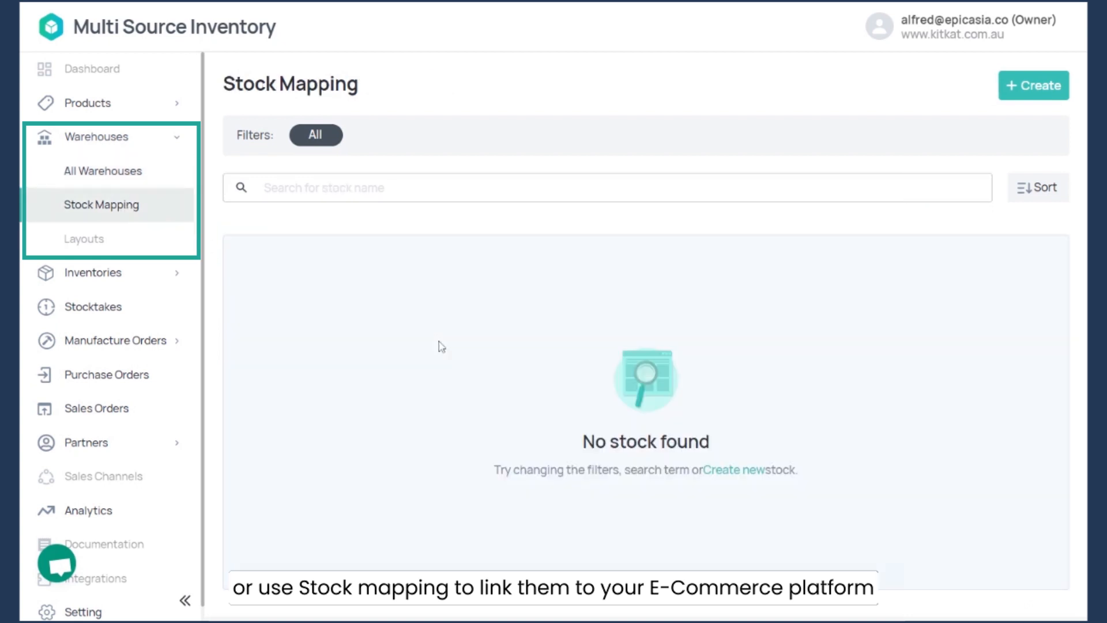
Step: Open the inventory management list and view its warehouse choices and CSV import dialog without importing
left_click(153, 282)
left_click(135, 316)
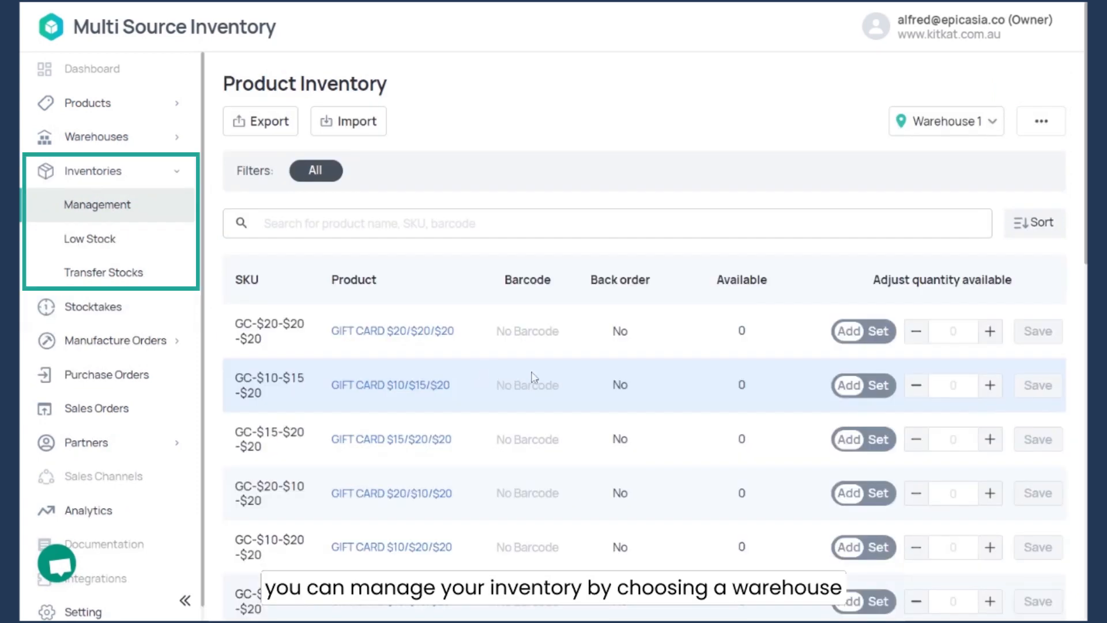
left_click(957, 122)
left_click(801, 347)
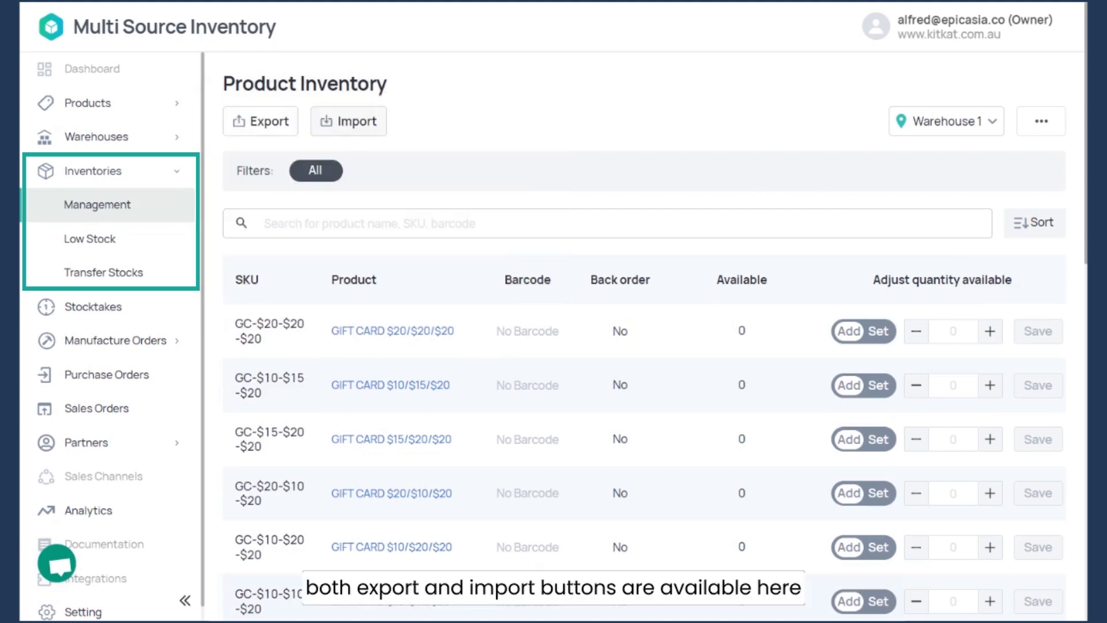
left_click(356, 131)
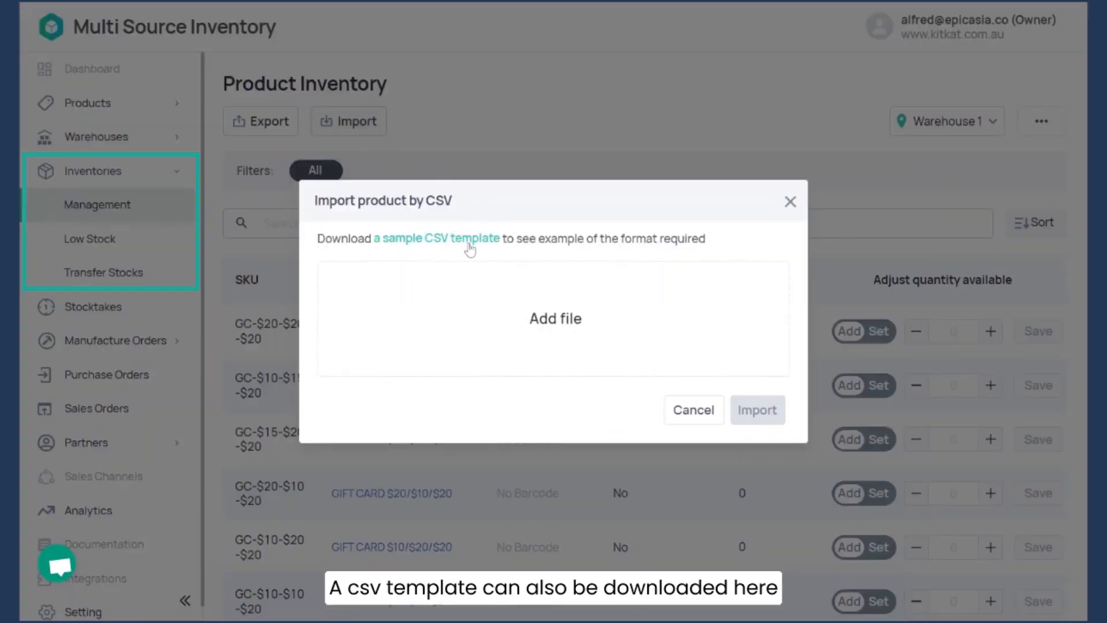
left_click(689, 411)
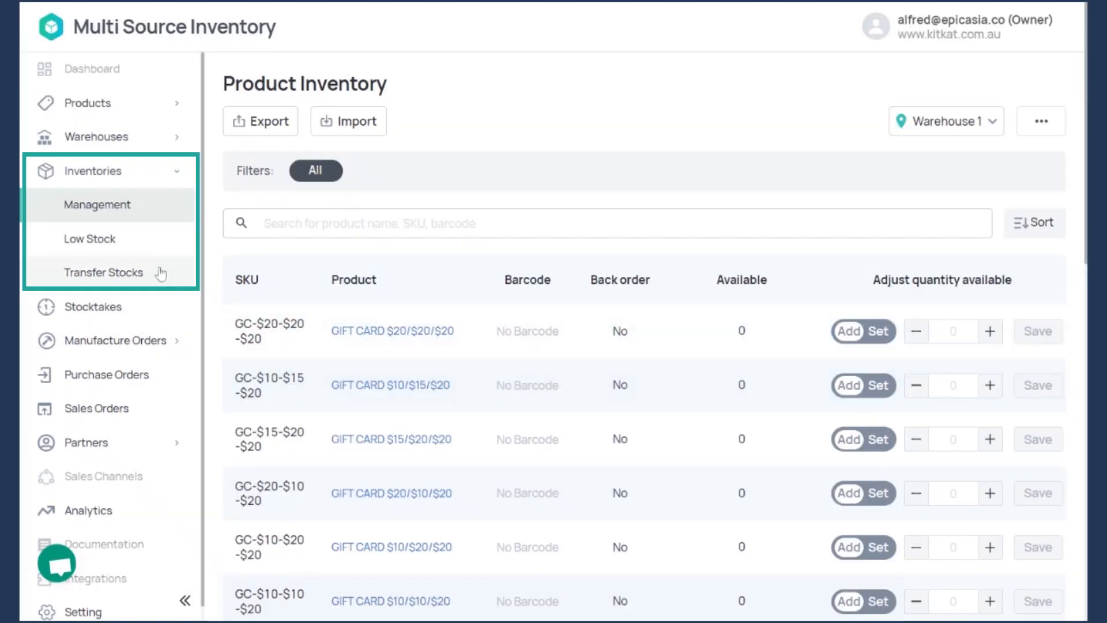
Step: Open the Low Stock list and look through its items
left_click(142, 254)
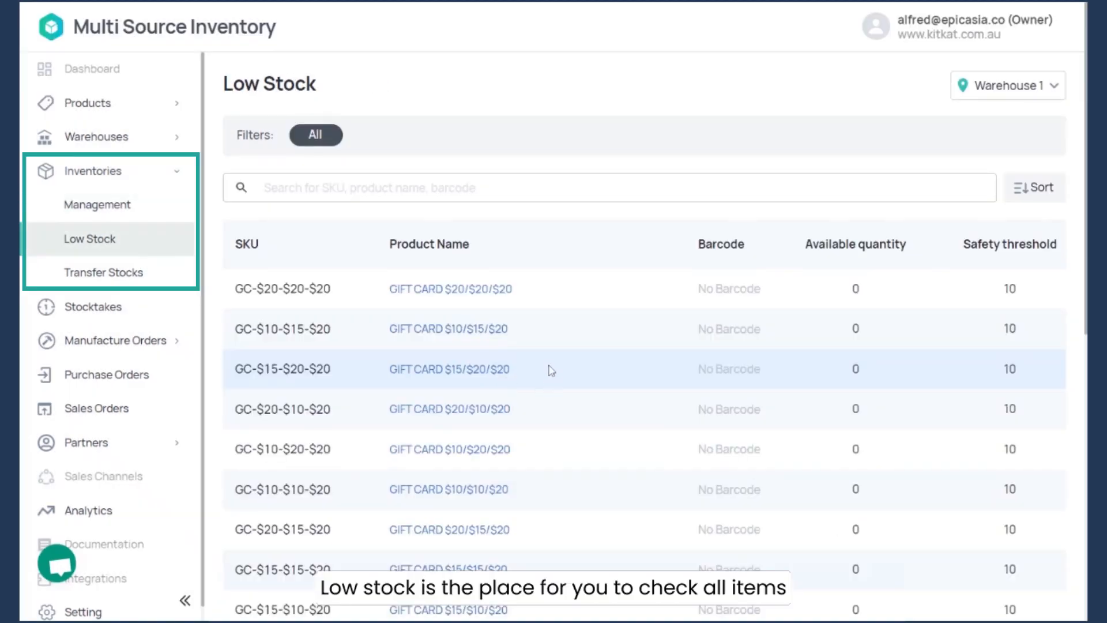
scroll(552, 370, "down", 3)
scroll(551, 370, "up", 3)
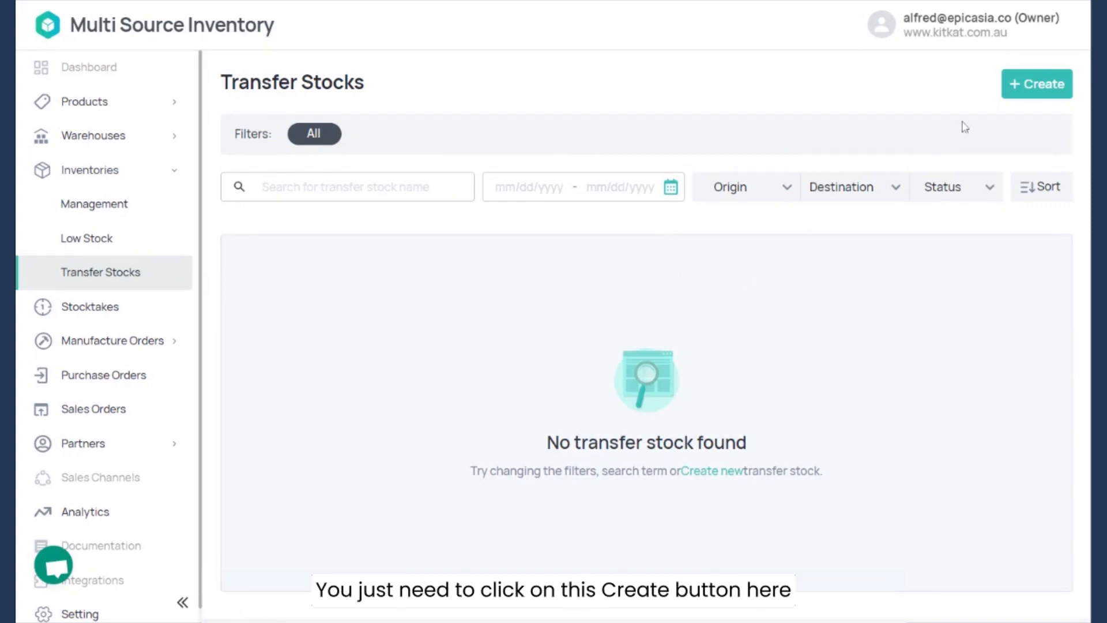
Step: Start a new stock transfer with Warehouse 1 as origin and Warehouse 2 as destination
left_click(1018, 97)
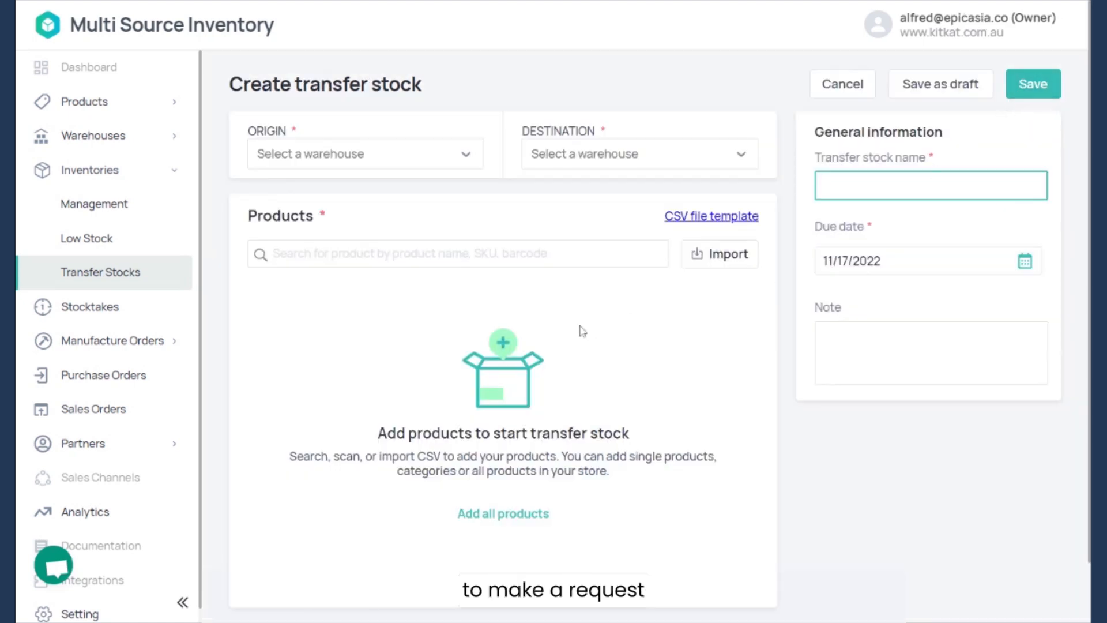
left_click(369, 154)
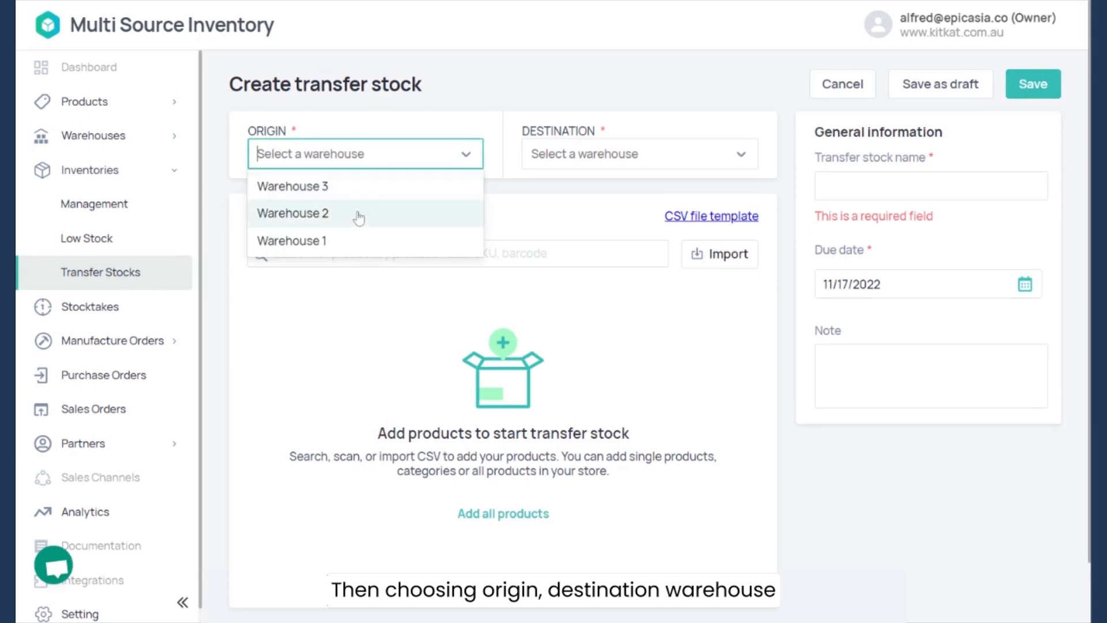
left_click(360, 240)
left_click(596, 166)
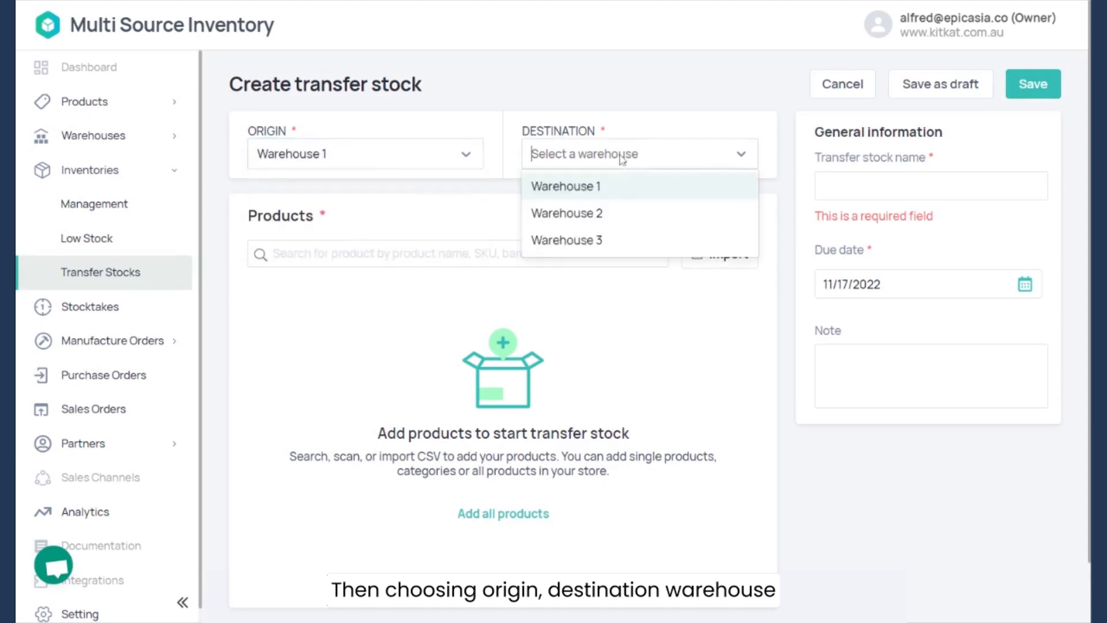
left_click(602, 219)
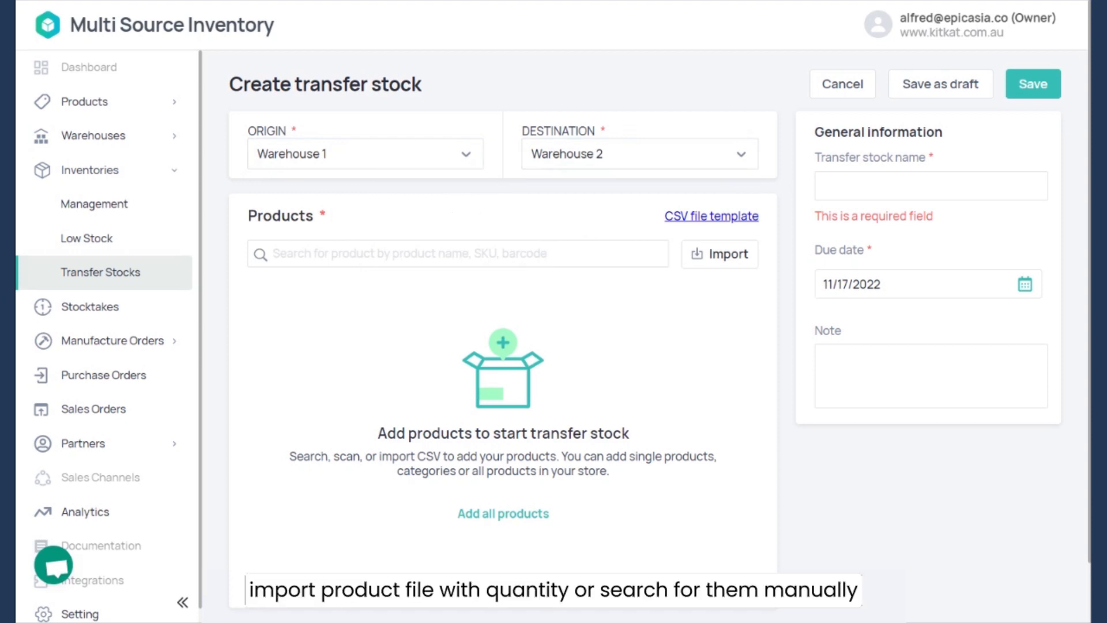
Step: View the transfer's CSV import dialog and browse its product list, and discard the transfer without saving
left_click(701, 257)
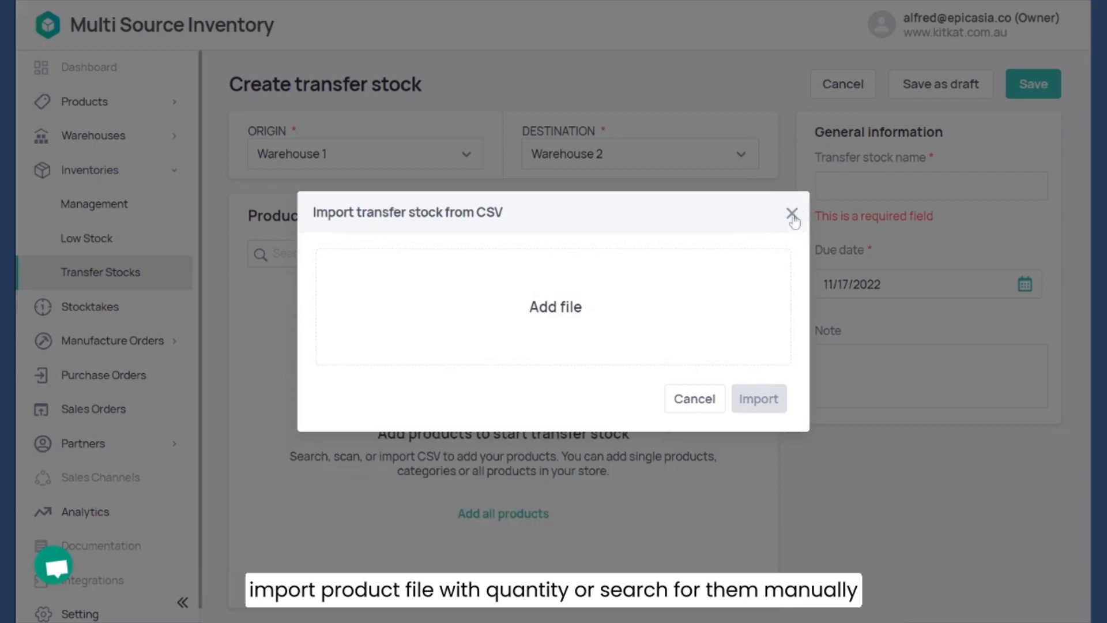
left_click(791, 214)
left_click(450, 254)
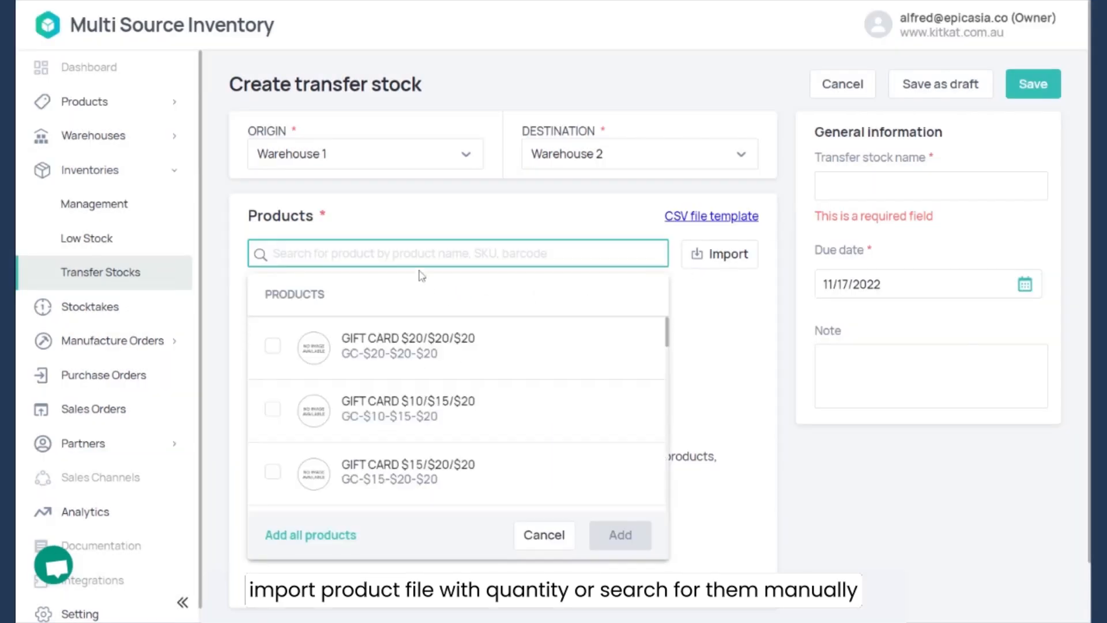
scroll(496, 433, "down", 5)
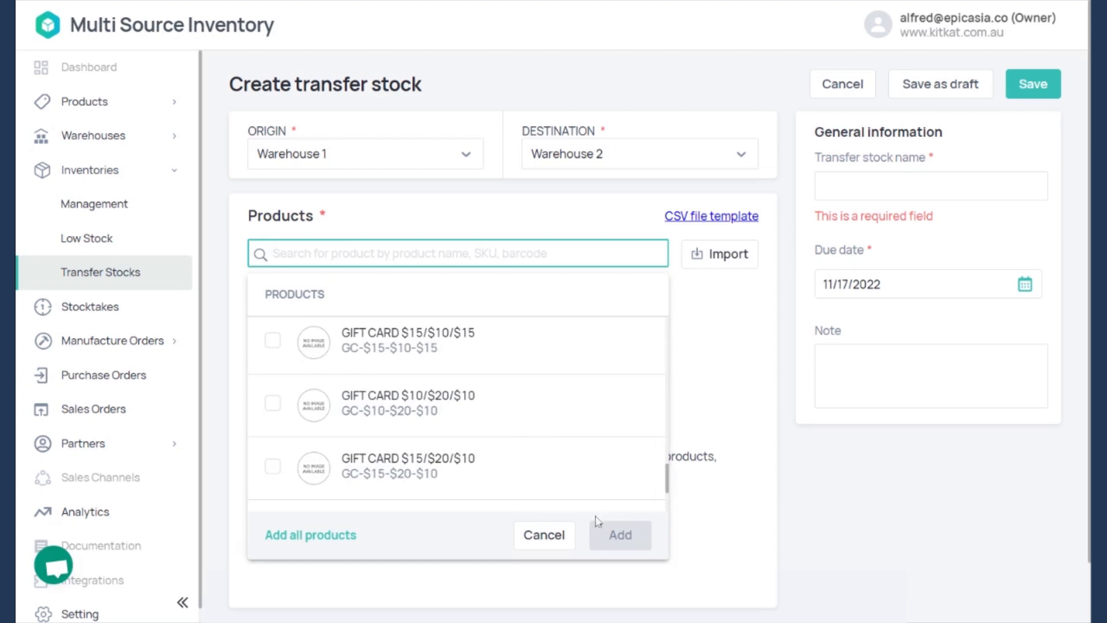
left_click(564, 533)
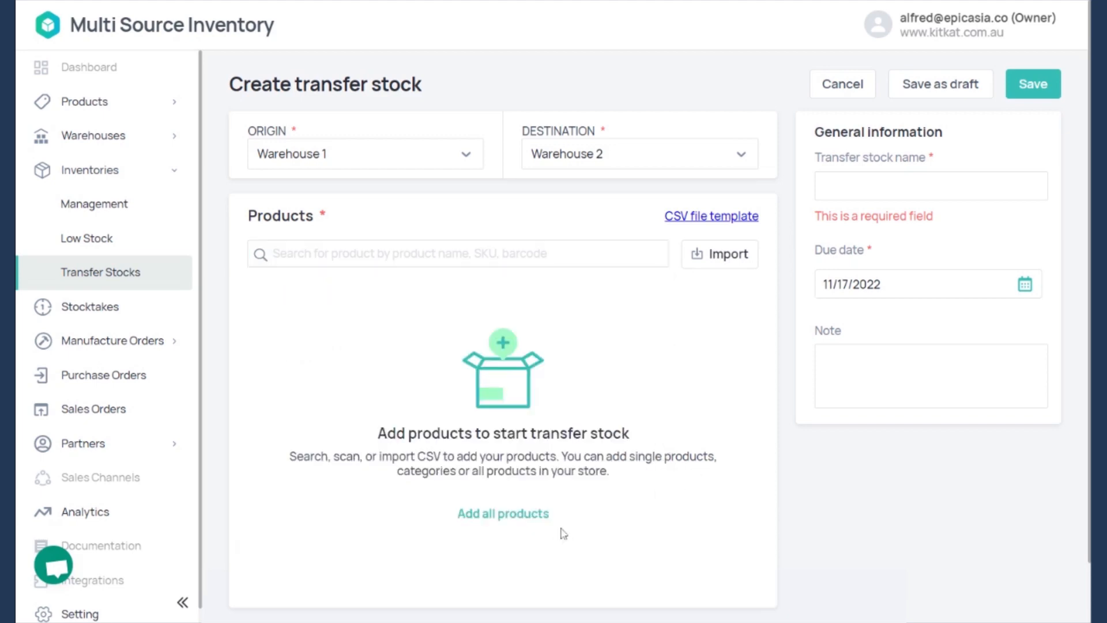
left_click(864, 92)
left_click(697, 335)
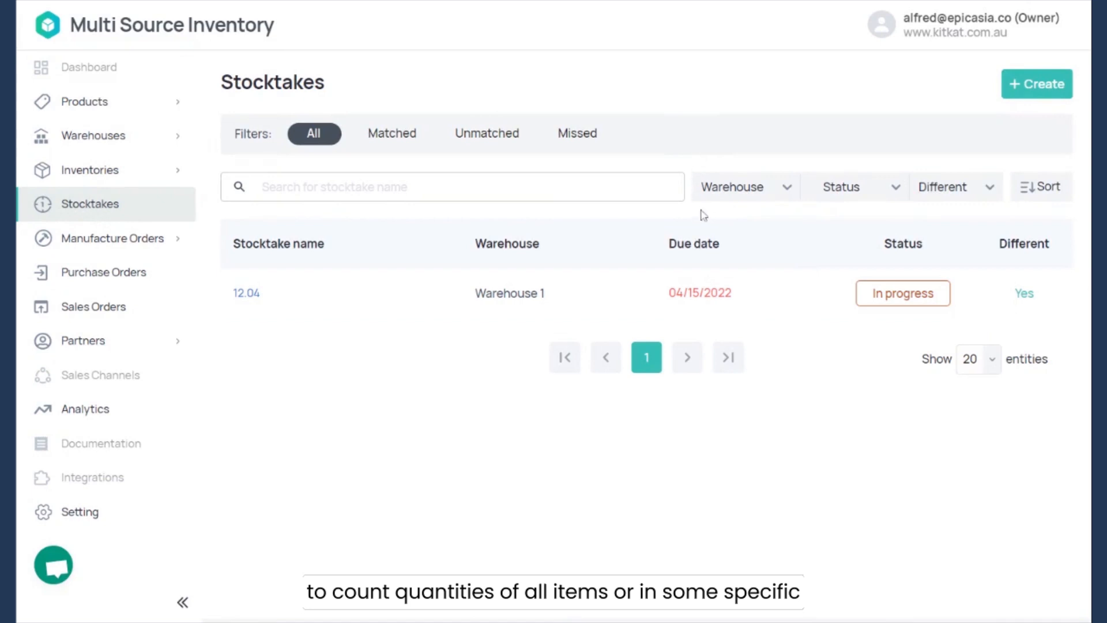
Step: Start a new stocktake named "Test" for Warehouse 1
left_click(1051, 82)
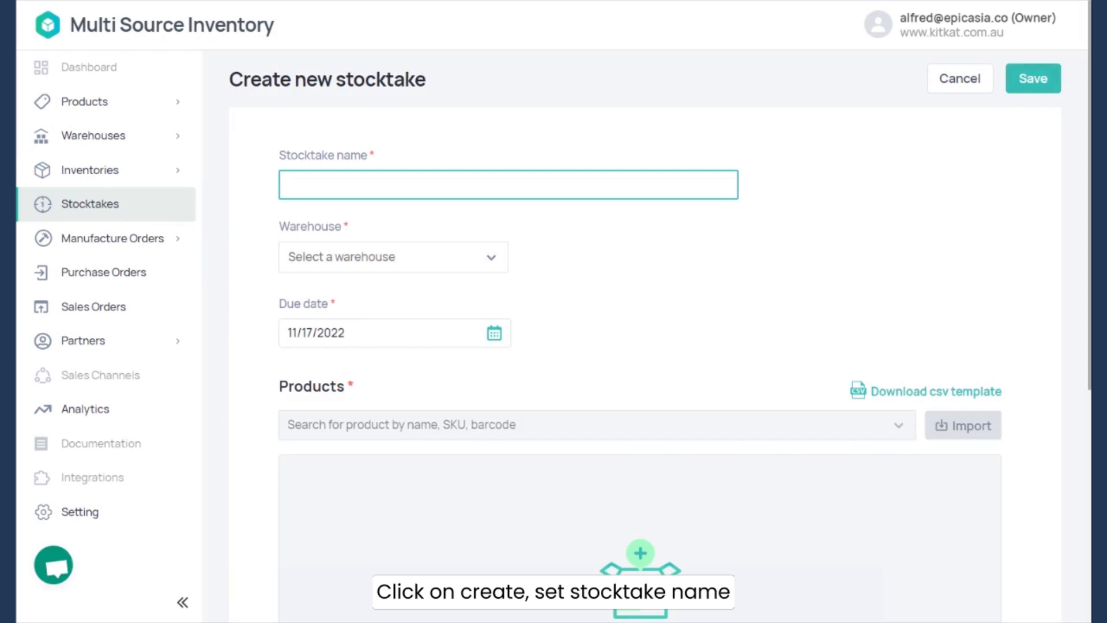
type("Test")
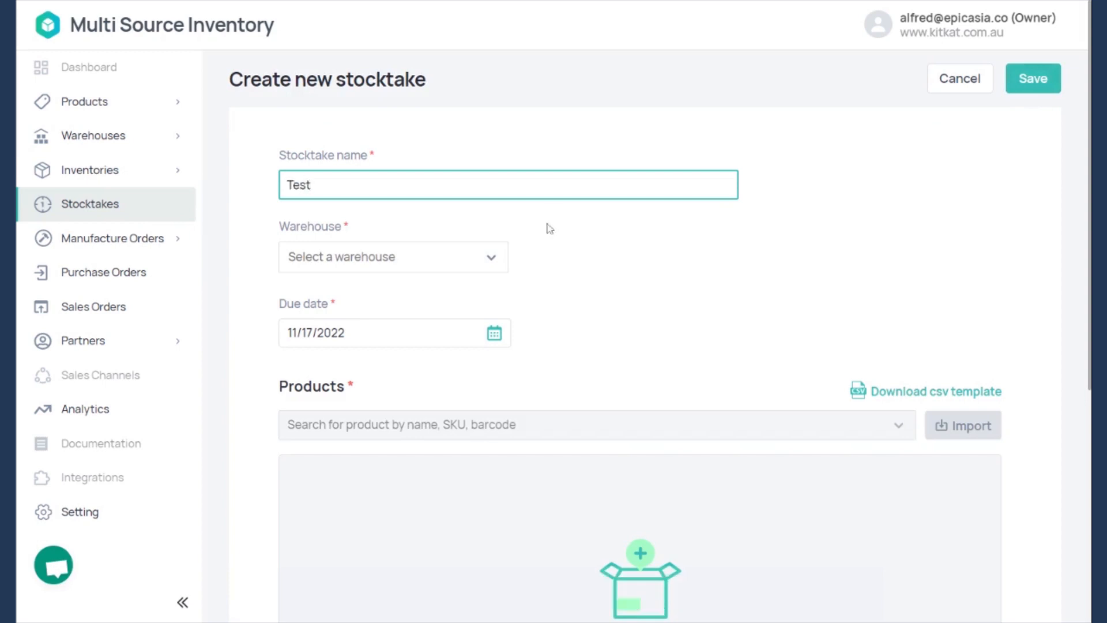
left_click(480, 258)
left_click(413, 346)
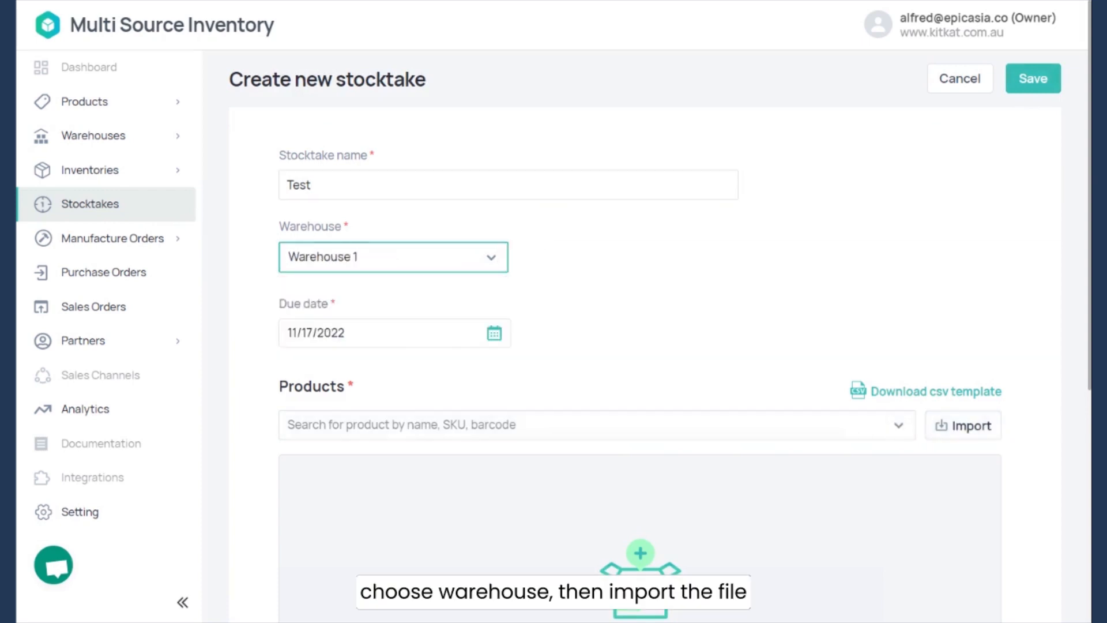
Step: Add the group of KitKat products to the stocktake through the product search
scroll(733, 265, "down", 3)
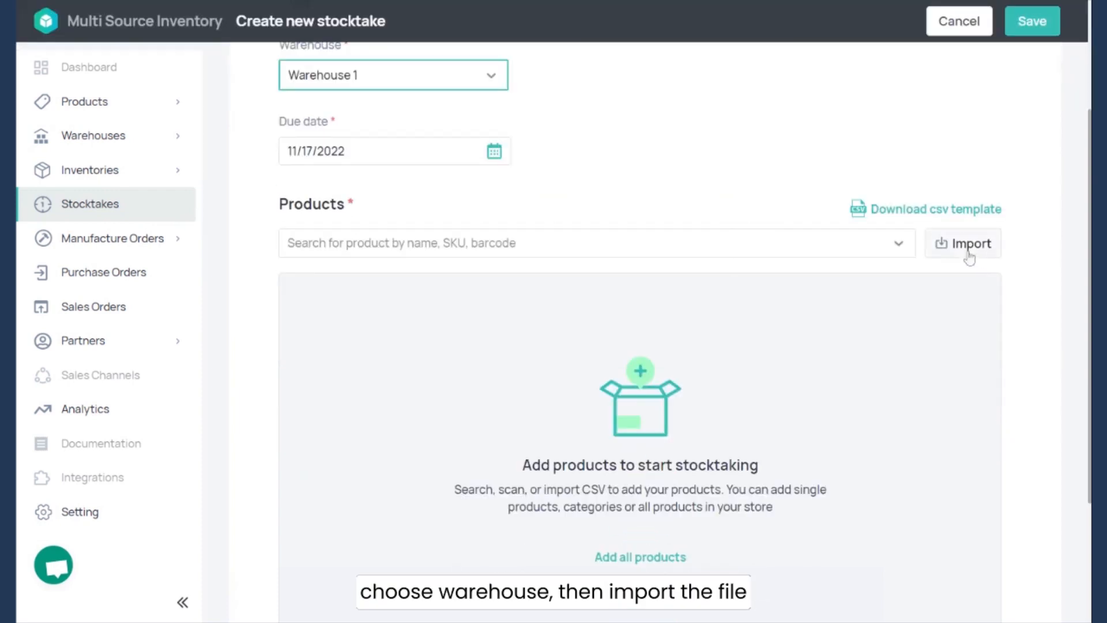
scroll(852, 298, "down", 2)
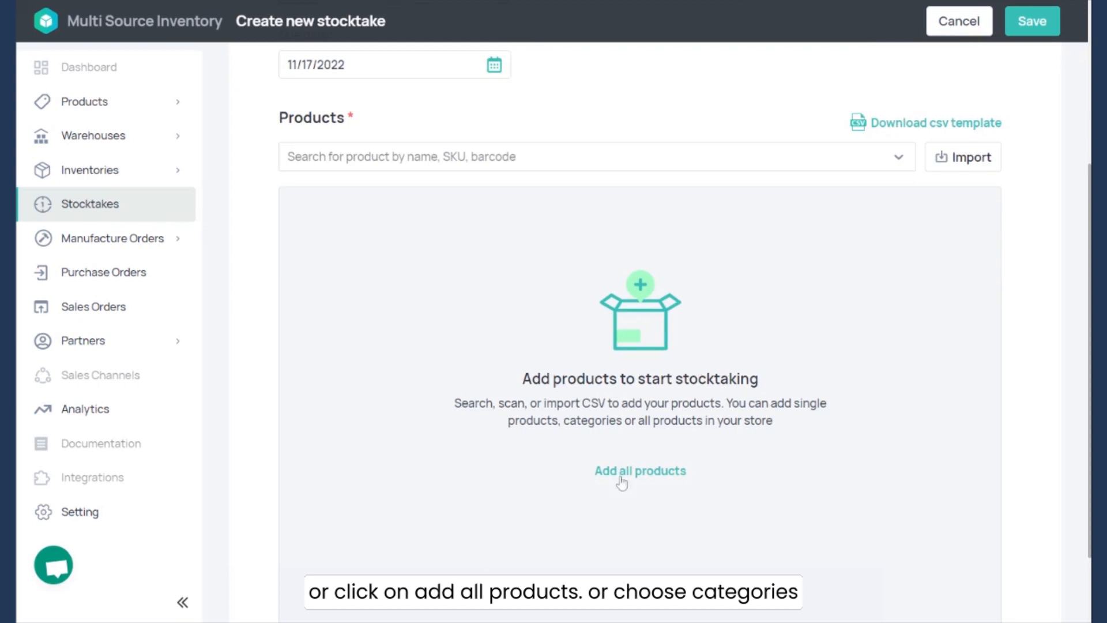
scroll(642, 465, "up", 2)
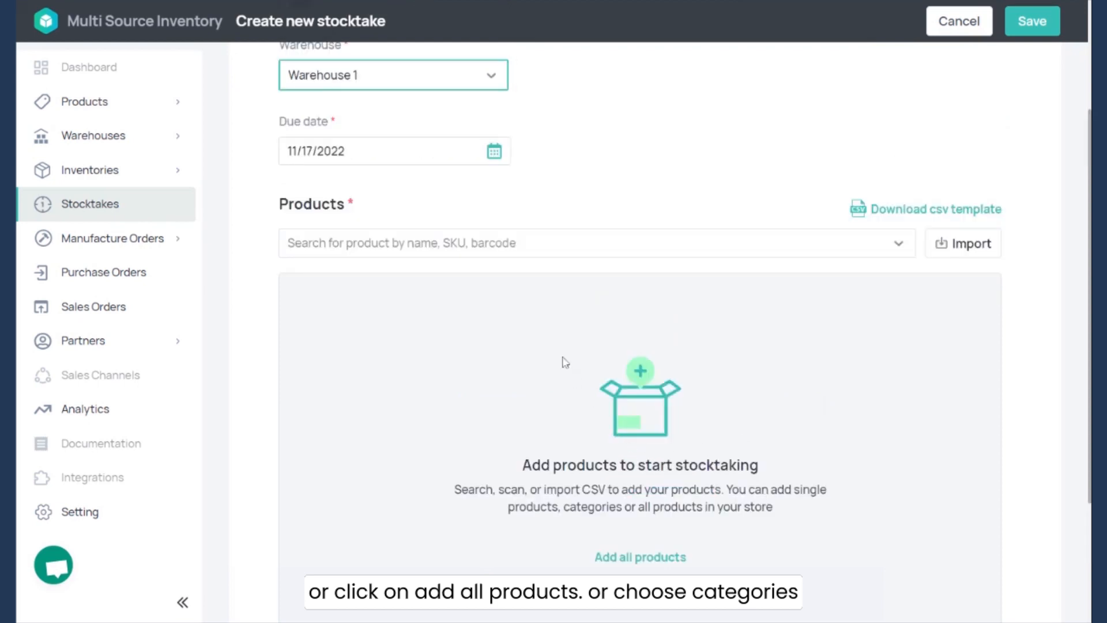
left_click(374, 243)
left_click(355, 362)
left_click(876, 411)
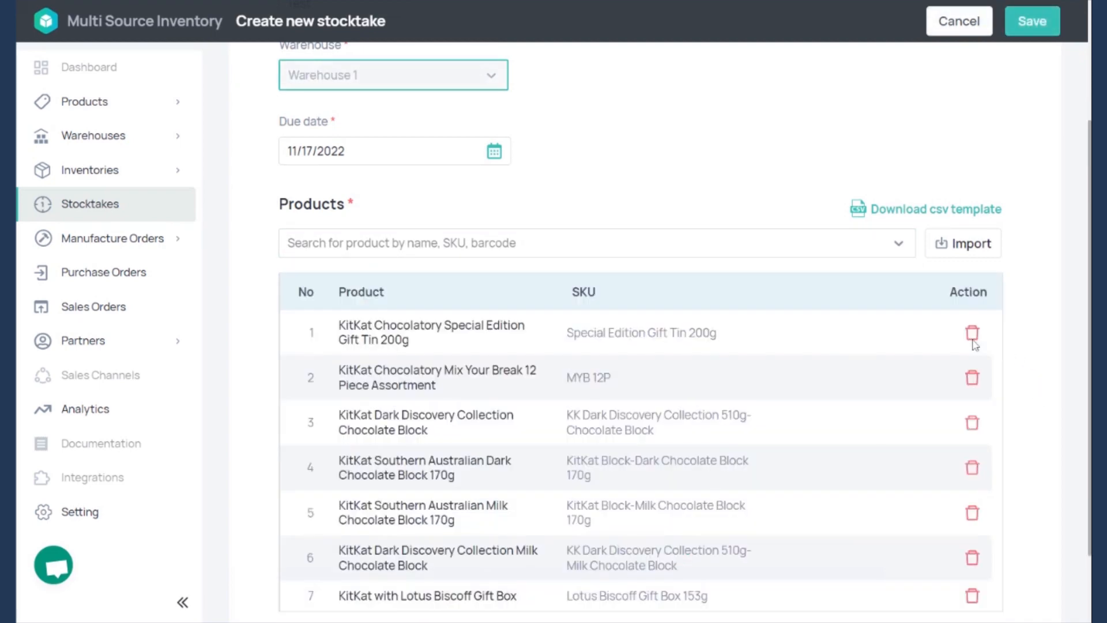
Step: Check the added products, save the new stocktake and dismiss the notification
scroll(823, 398, "down", 2)
scroll(804, 406, "up", 5)
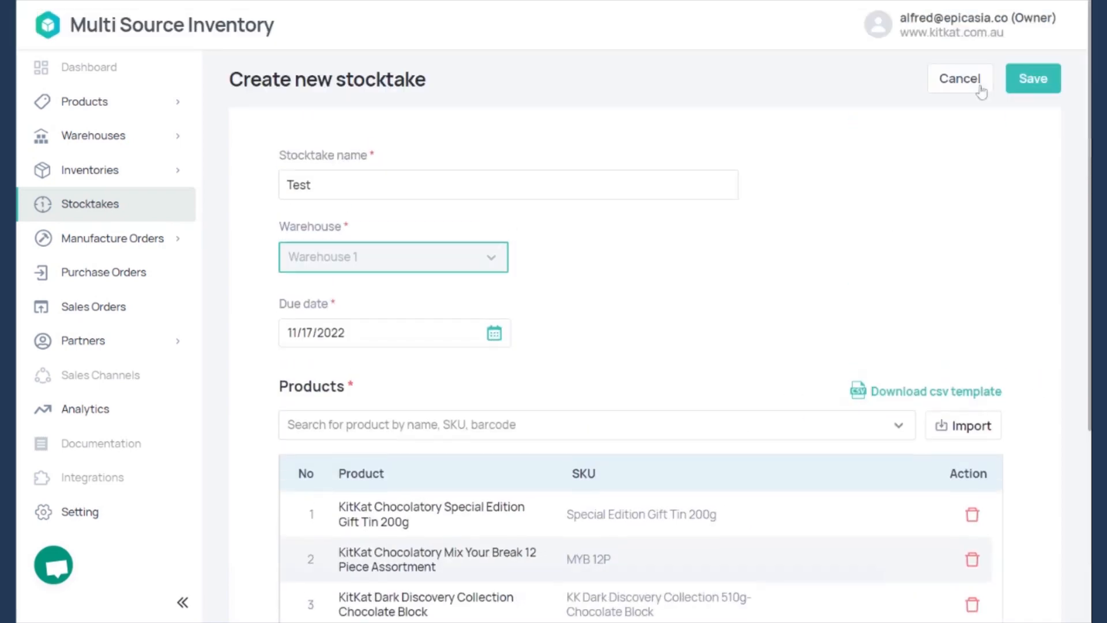
left_click(1031, 79)
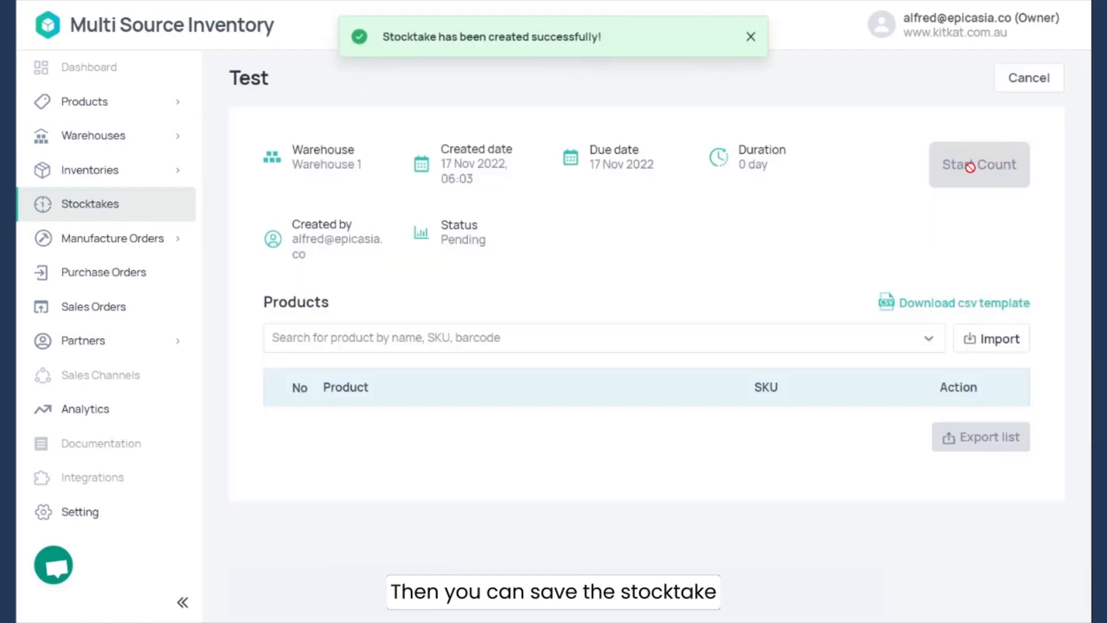
left_click(749, 38)
Step: Look through the saved Test stocktake's product list and start the count
scroll(851, 300, "down", 5)
scroll(850, 299, "up", 5)
scroll(834, 246, "down", 5)
scroll(834, 246, "up", 4)
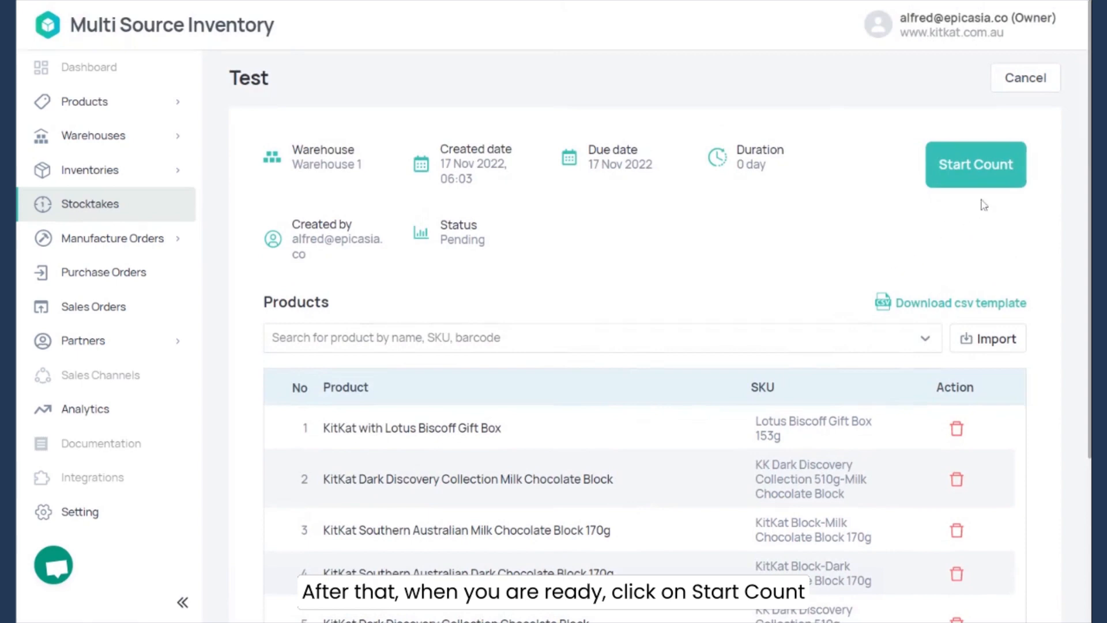
left_click(997, 178)
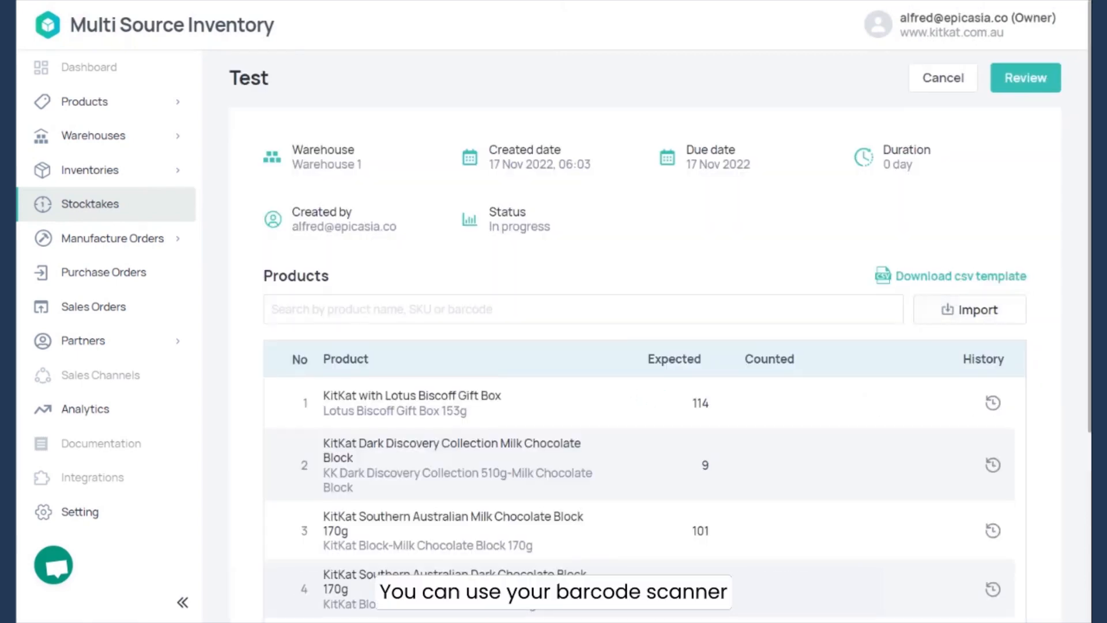
Step: Record counted quantities of 114 for KitKat with Lotus Biscoff Gift Box and 8 for KitKat Dark Discovery Collection Milk Chocolate Block
scroll(803, 279, "down", 5)
scroll(800, 294, "up", 3)
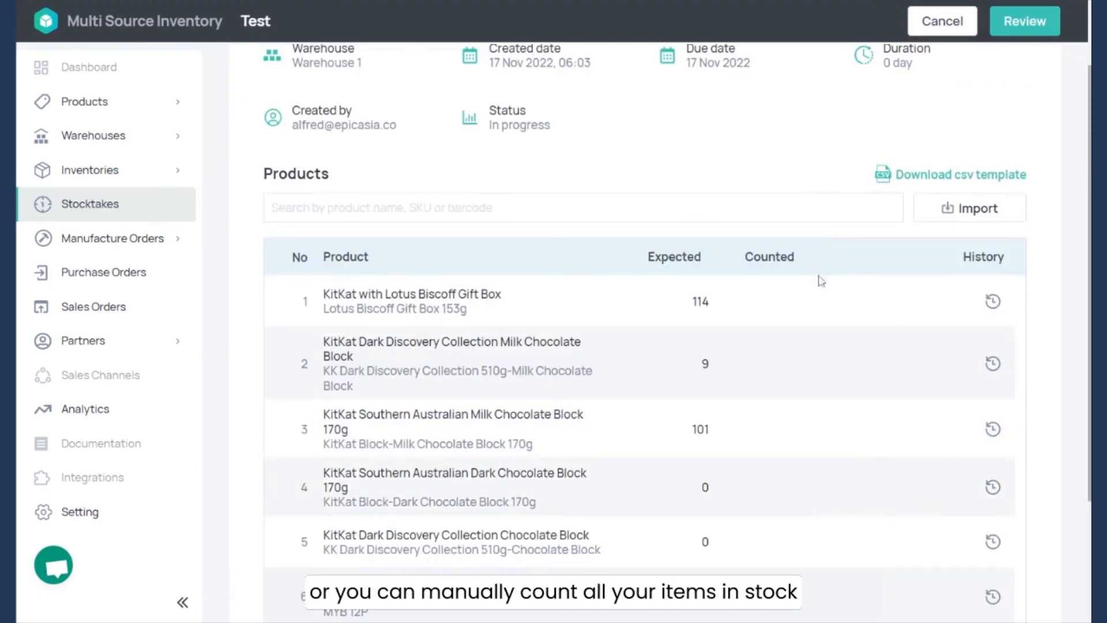
left_click(860, 301)
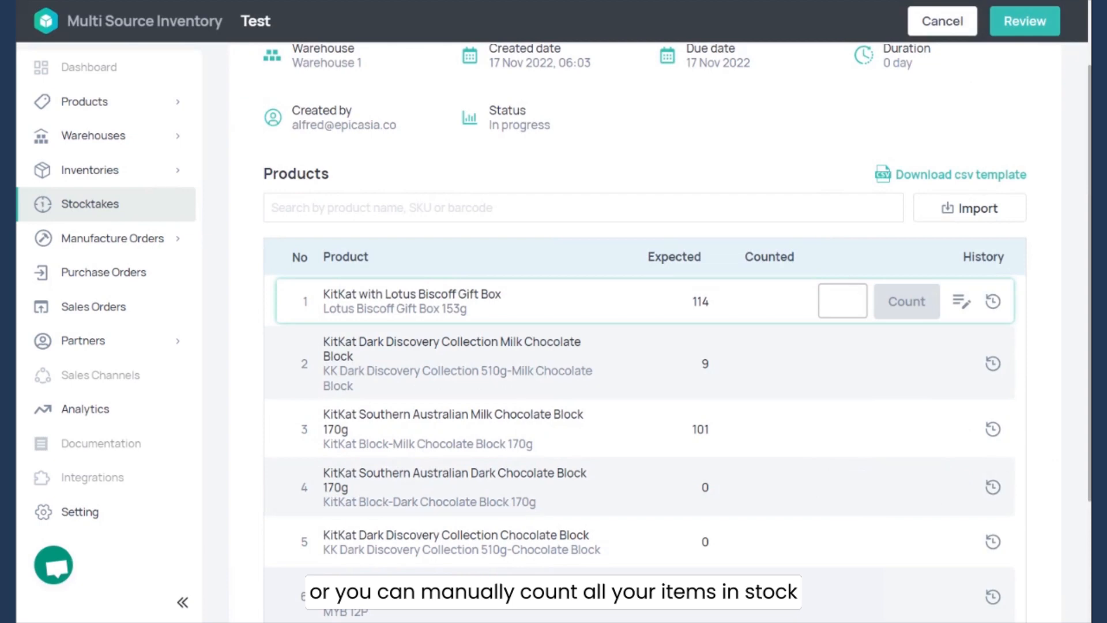
type("114")
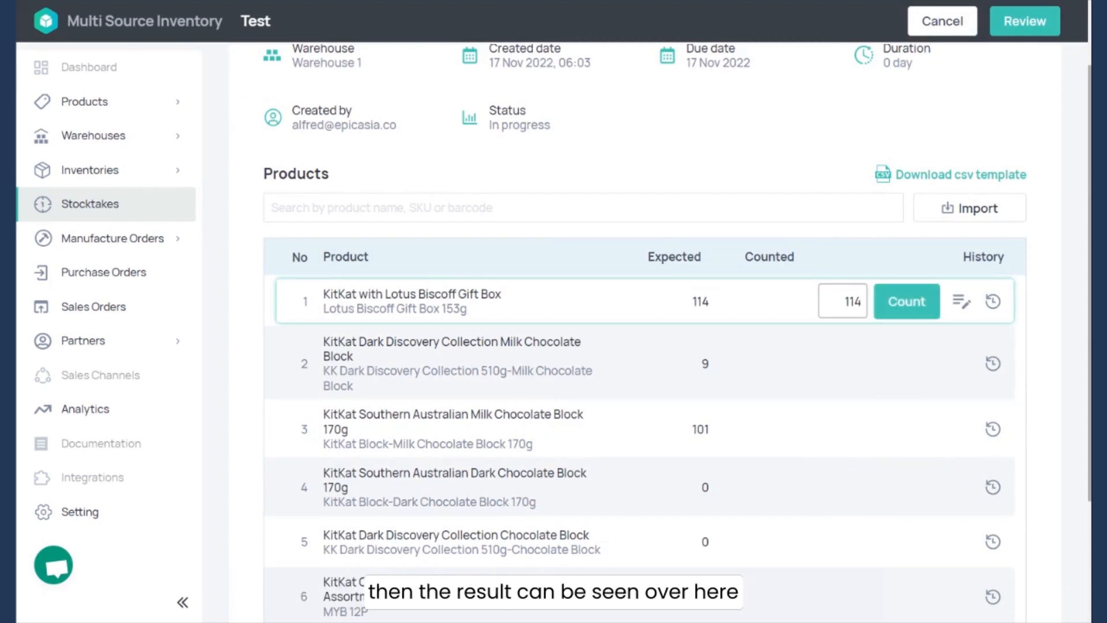
left_click(909, 301)
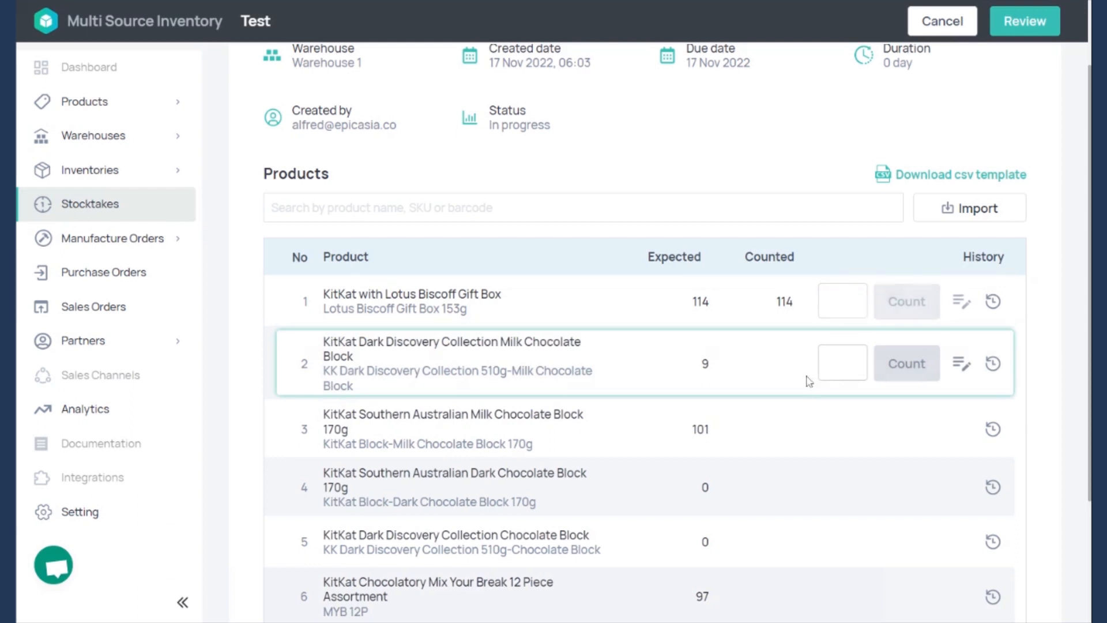
type("8")
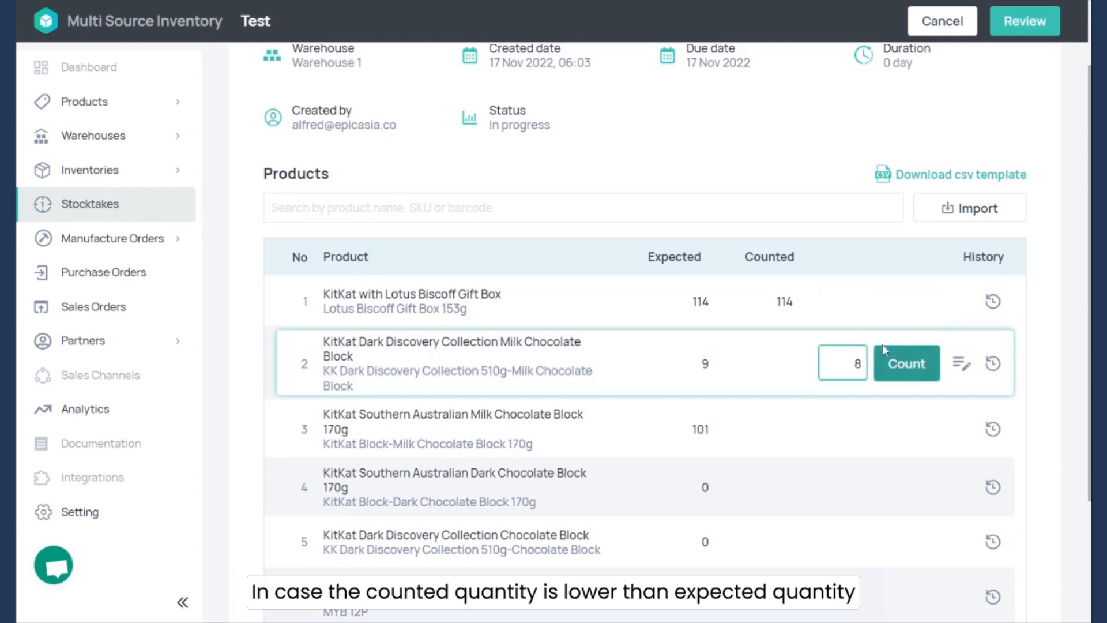
left_click(898, 381)
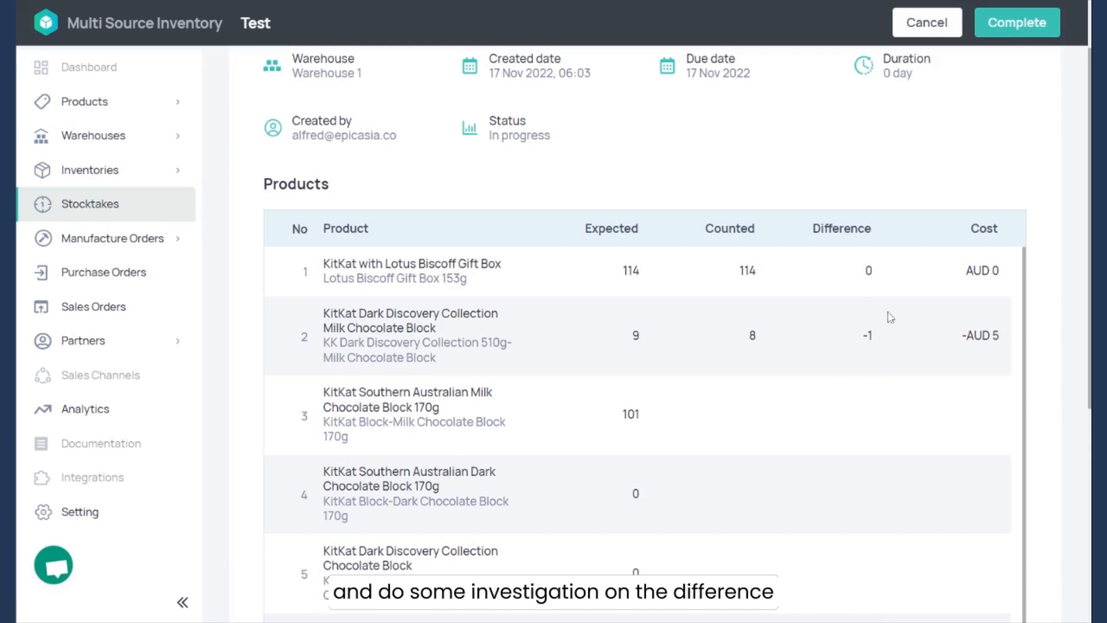
Step: Complete the reviewed Test stocktake and agree to overwrite the inventory with the counted quantities
scroll(1020, 75, "up", 2)
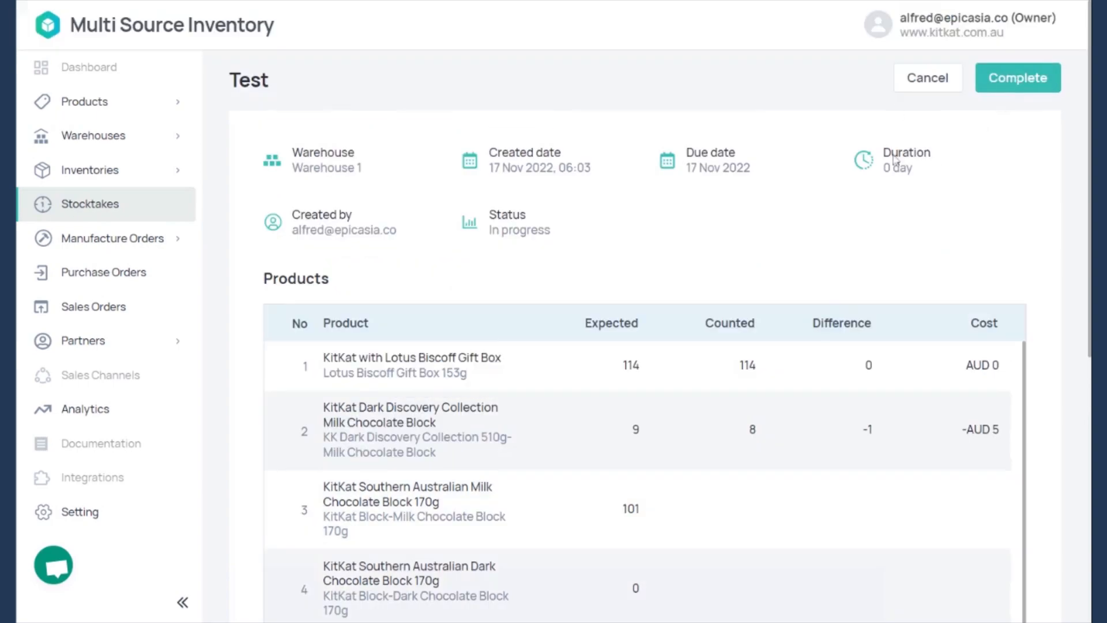
left_click(1010, 85)
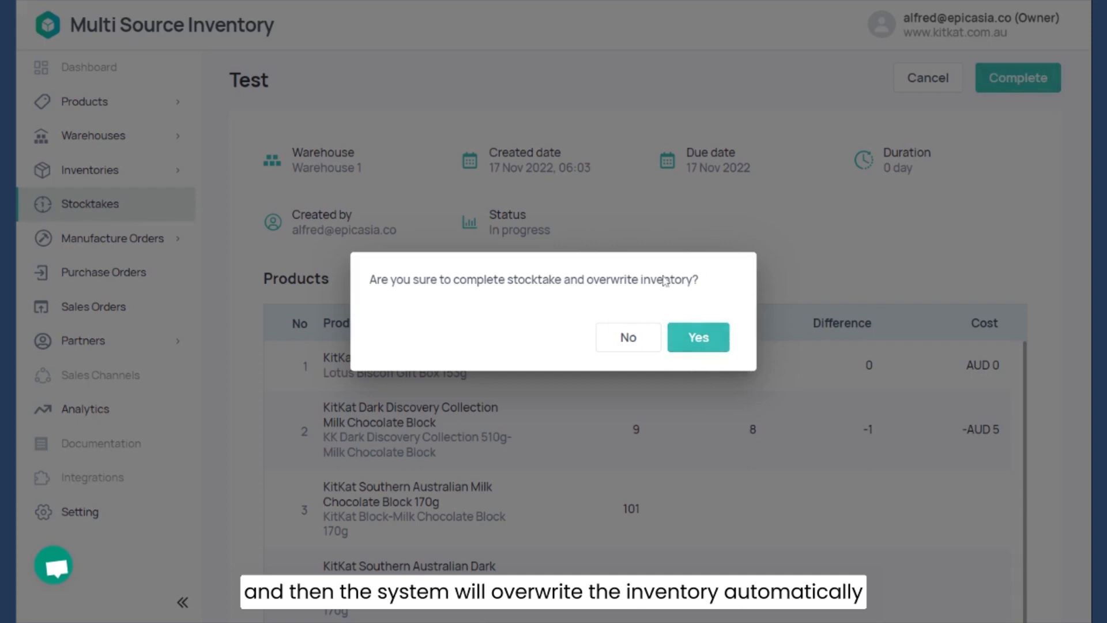
left_click(704, 346)
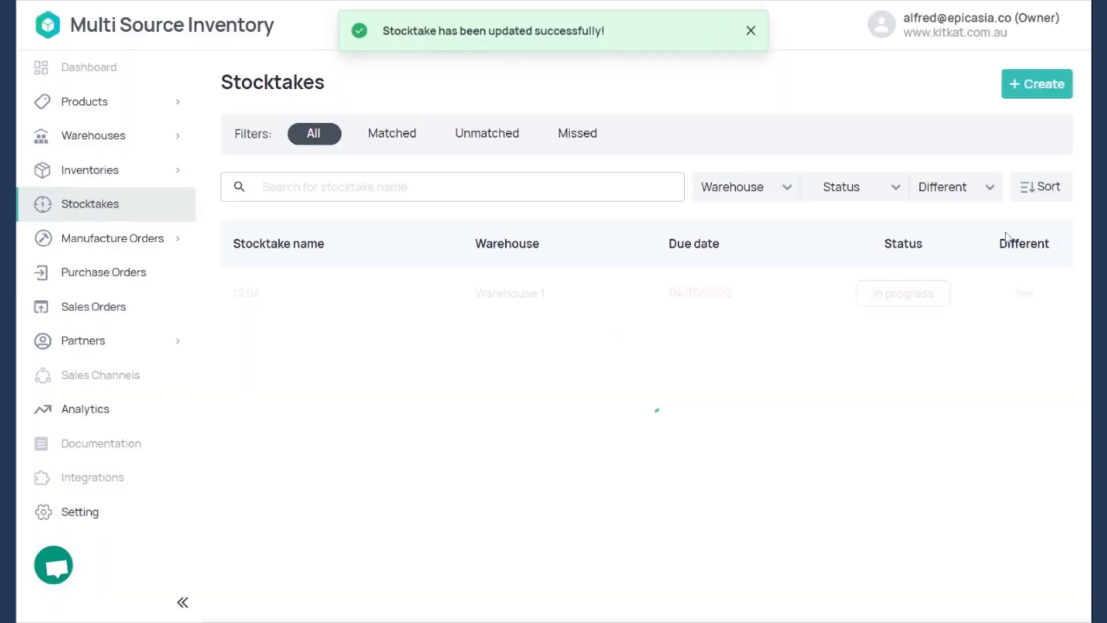